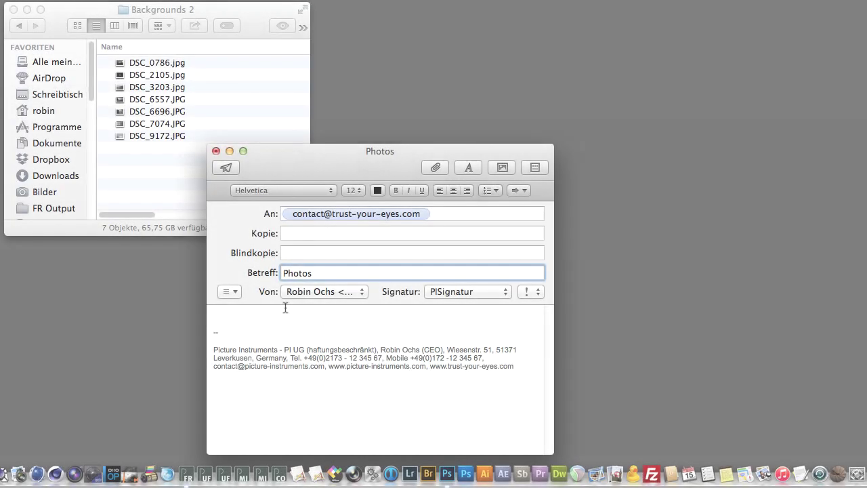
Place the cursor in the body of the addressed 'Photos' mail draft
{"action": "left_click", "coordinate": [284, 311]}
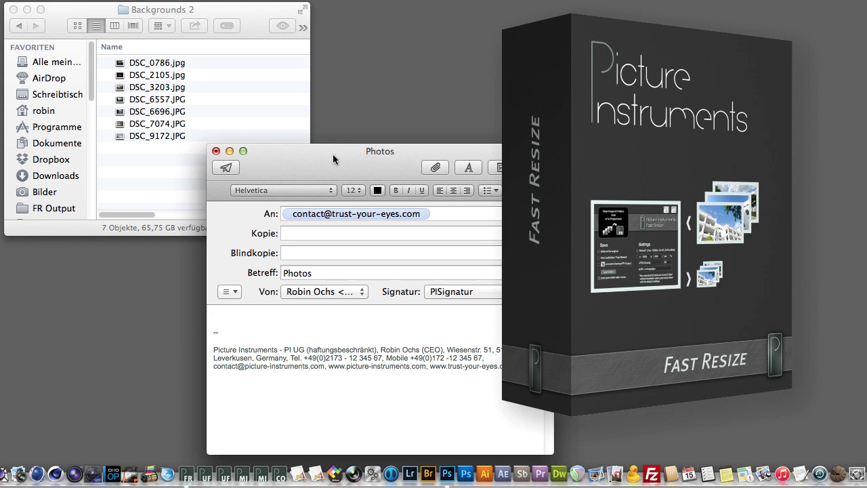
Select DSC_0786, DSC_2105 and DSC_3203 and drop them onto Fast Resize
{"action": "left_click", "coordinate": [170, 63]}
{"action": "left_click", "coordinate": [166, 90], "text": "shift"}
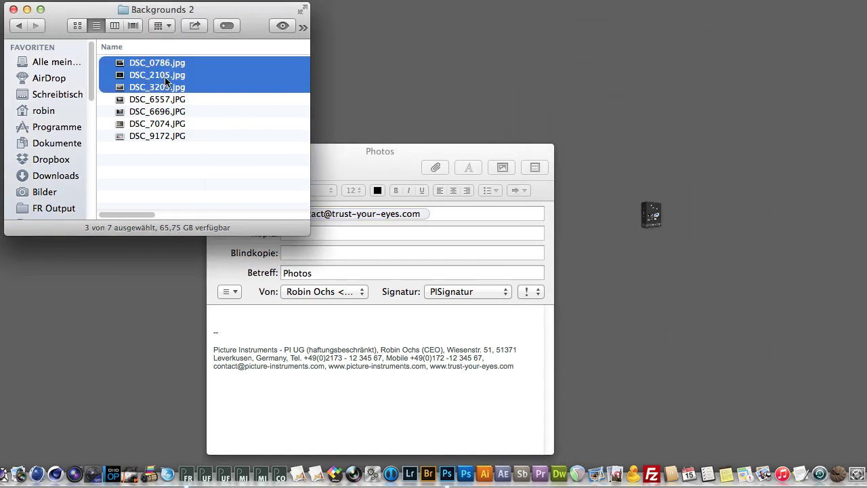
{"action": "mouse_move", "coordinate": [165, 90]}
{"action": "left_mouse_down"}
{"action": "mouse_move", "coordinate": [196, 446]}
{"action": "mouse_move", "coordinate": [179, 466]}
{"action": "left_mouse_up"}
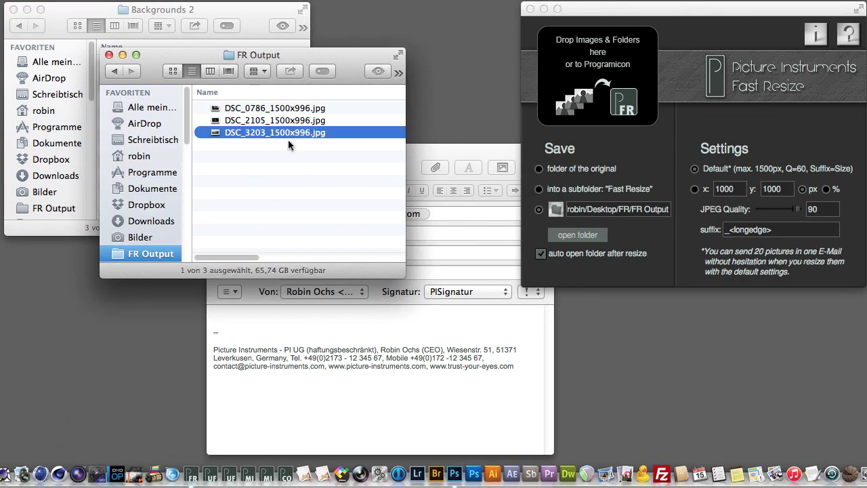
Attach the three resized copies to the Photos email, send it, and minimize FR Output
{"action": "mouse_move", "coordinate": [279, 180]}
{"action": "left_mouse_down"}
{"action": "mouse_move", "coordinate": [292, 112]}
{"action": "mouse_move", "coordinate": [319, 353]}
{"action": "left_mouse_up"}
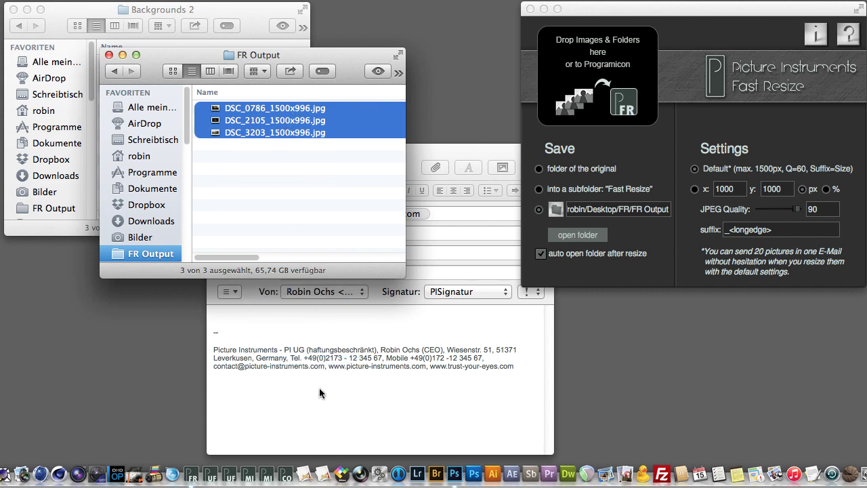
{"action": "left_click", "coordinate": [324, 345]}
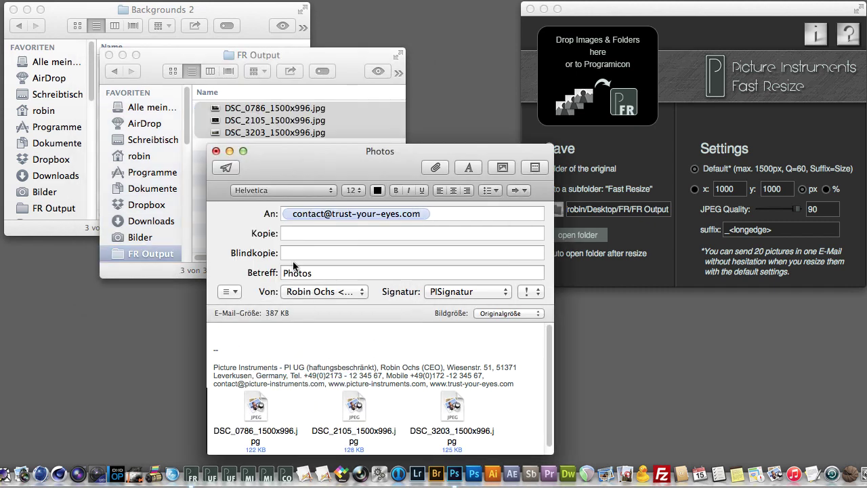
{"action": "left_click", "coordinate": [237, 169]}
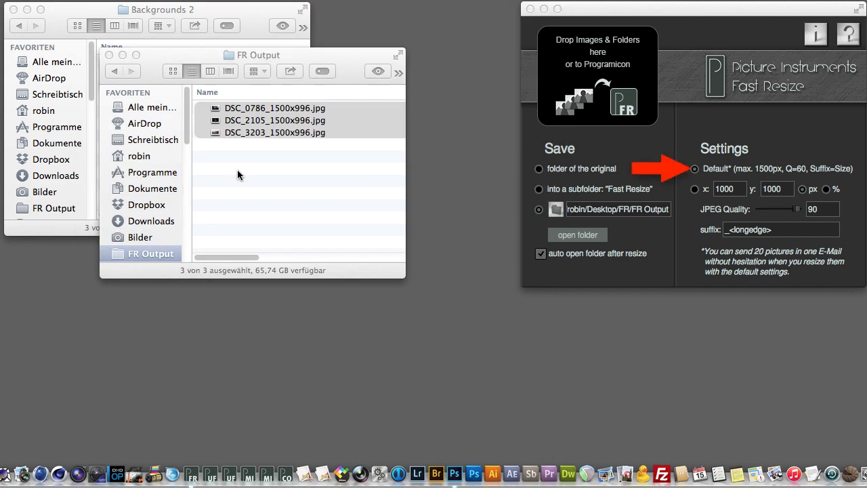
{"action": "left_click", "coordinate": [123, 54]}
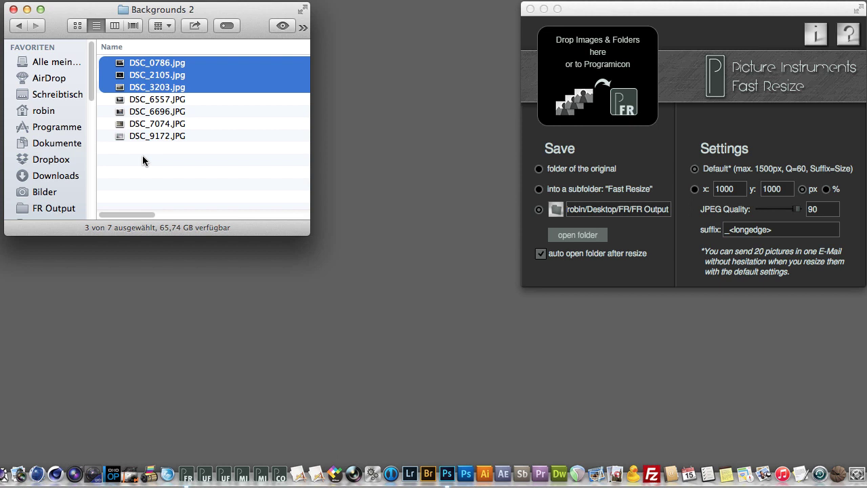
Center the Fast Resize window and change custom sizing from 1500 pixels to 50 percent
{"action": "left_click_drag", "start_coordinate": [613, 10], "coordinate": [448, 56]}
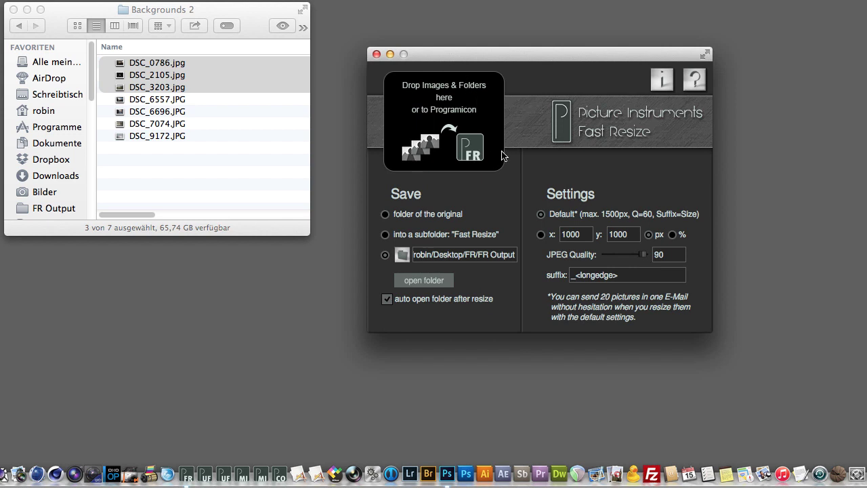
{"action": "left_click", "coordinate": [541, 235]}
{"action": "double_click", "coordinate": [577, 234]}
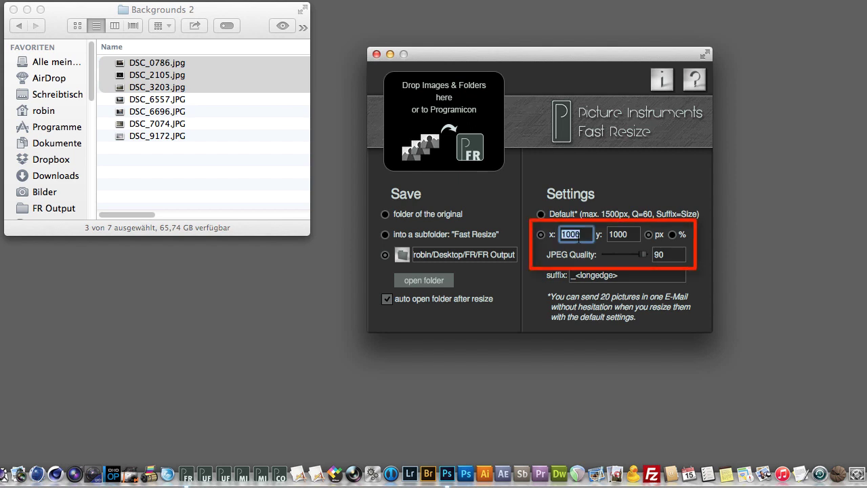
{"action": "type", "text": "1500"}
{"action": "key", "text": "Tab"}
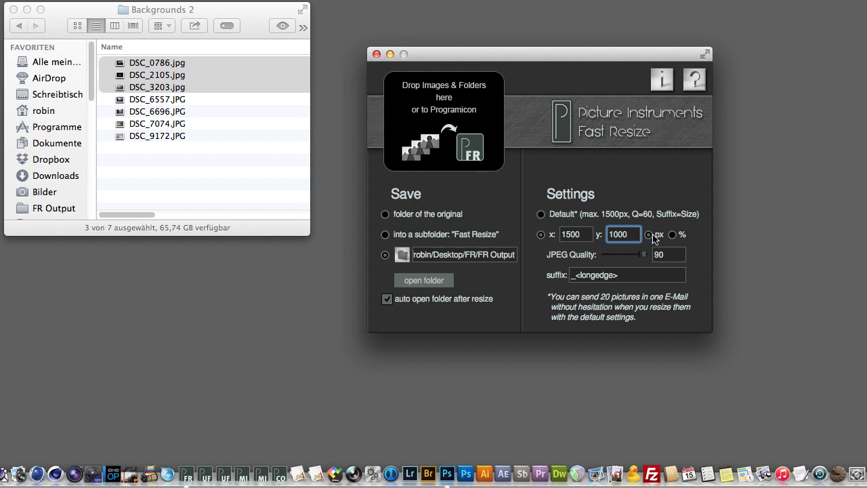
{"action": "left_click", "coordinate": [673, 234]}
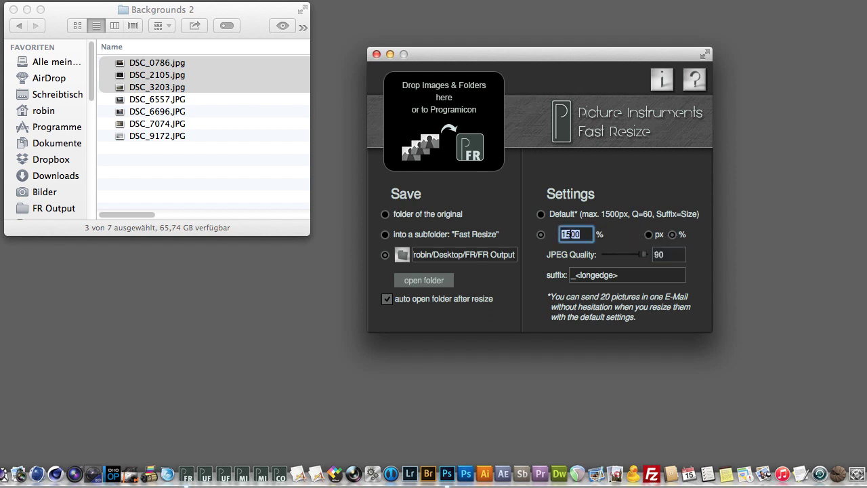
{"action": "type", "text": "50"}
Edit the output suffix to read Holliday_x<longedge>
{"action": "key", "text": "Tab"}
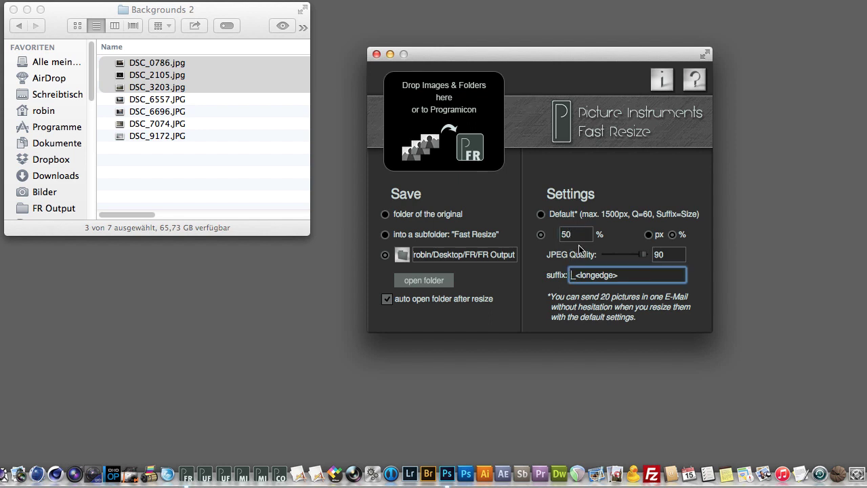
{"action": "type", "text": "Holiday"}
{"action": "type", "text": "x"}
View the suffix-keyword help window in full, then close it
{"action": "left_click", "coordinate": [697, 84]}
{"action": "left_click_drag", "start_coordinate": [627, 4], "coordinate": [639, 28]}
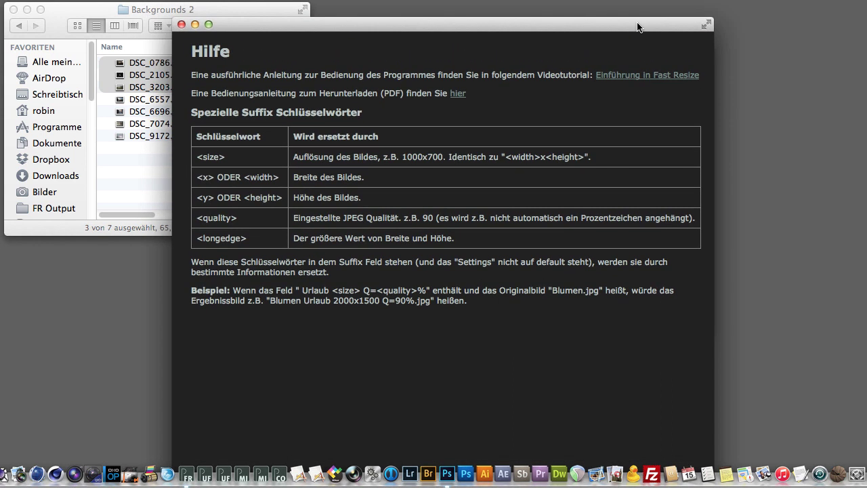
{"action": "left_click", "coordinate": [181, 25]}
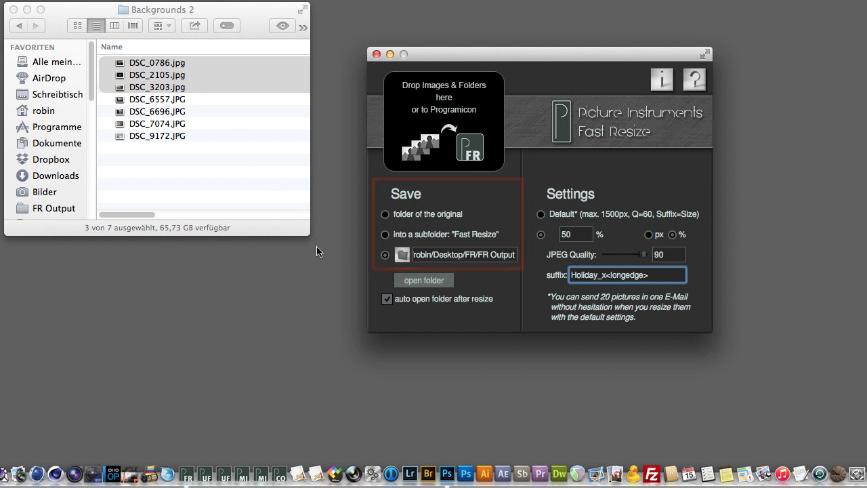
{"action": "left_click", "coordinate": [386, 215]}
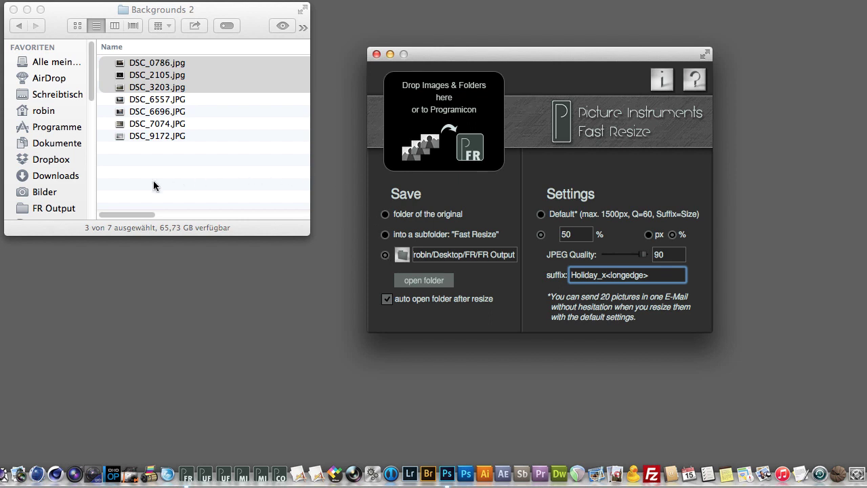
Trash the three earlier 1500x996 copies from the FR Output folder
{"action": "left_click", "coordinate": [69, 210]}
{"action": "left_click", "coordinate": [68, 209]}
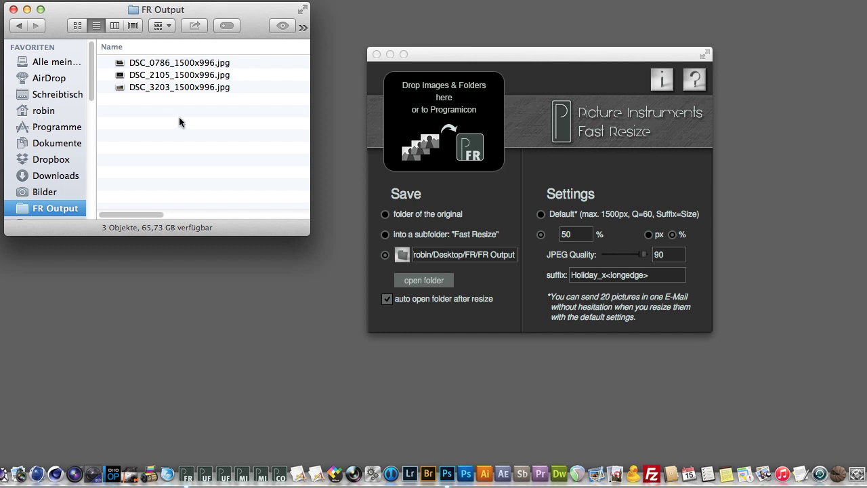
{"action": "left_click_drag", "start_coordinate": [201, 125], "coordinate": [194, 65]}
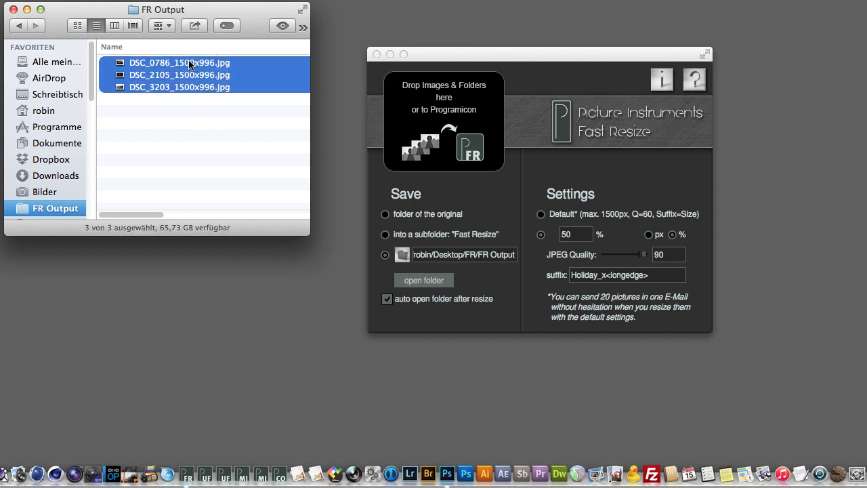
{"action": "key", "text": "super+BackSpace"}
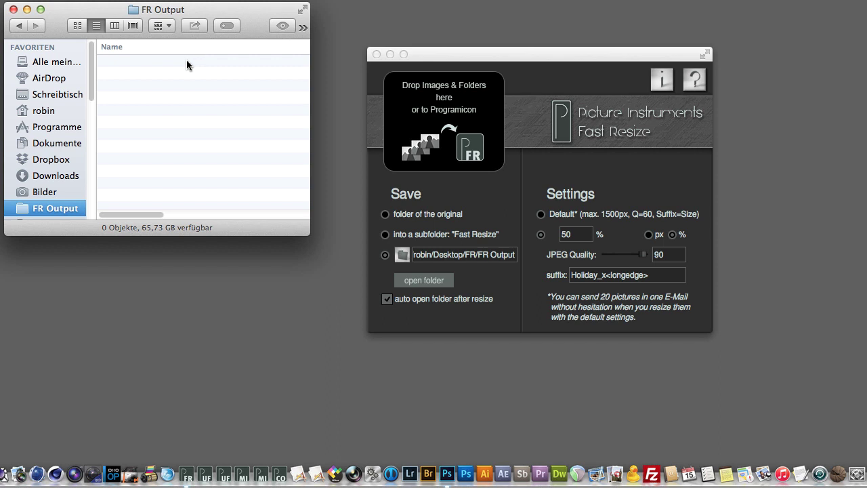
Return to Backgrounds 2, disable auto-open after resize, and show FR Output to confirm it's empty
{"action": "left_click", "coordinate": [19, 25]}
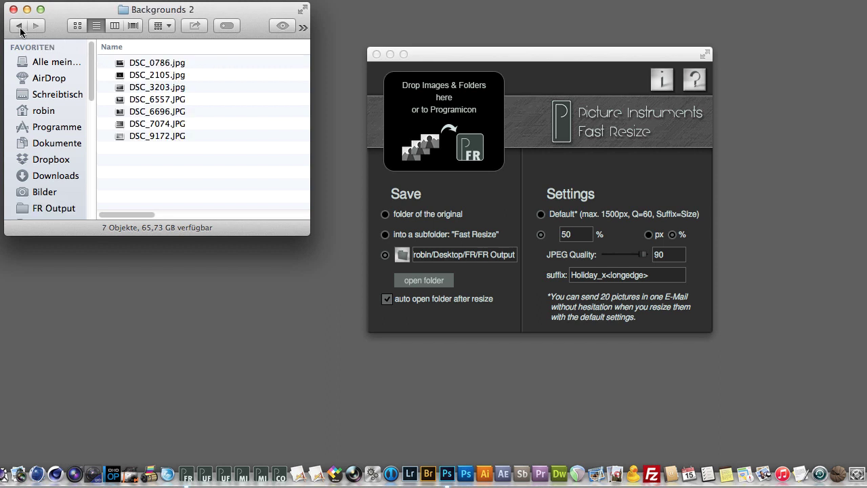
{"action": "left_click", "coordinate": [388, 300]}
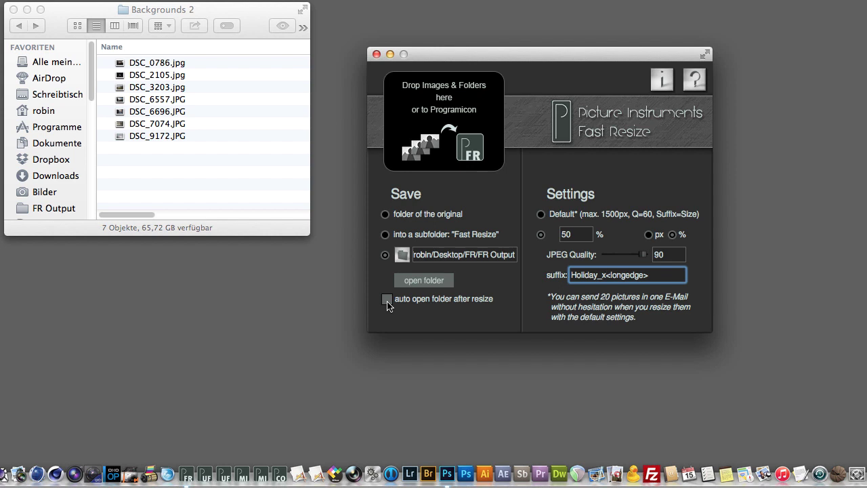
{"action": "left_click", "coordinate": [427, 285]}
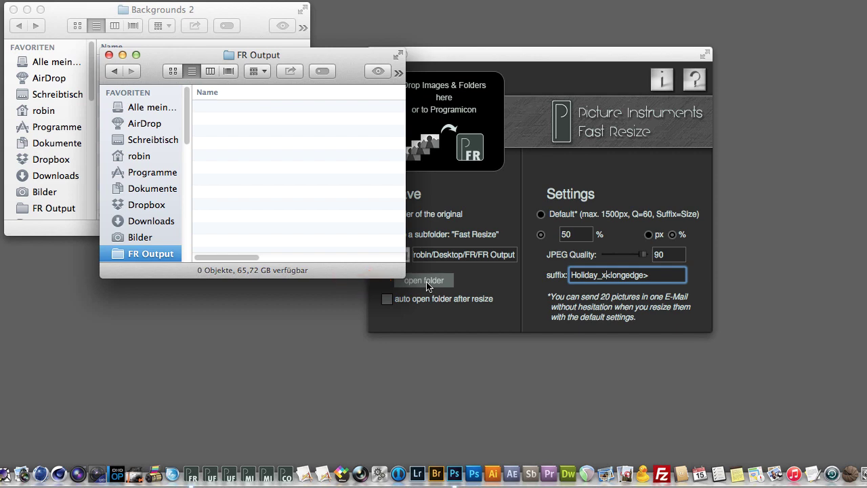
Minimize FR Output and drag all seven Backgrounds 2 photos onto Fast Resize
{"action": "left_click", "coordinate": [122, 55]}
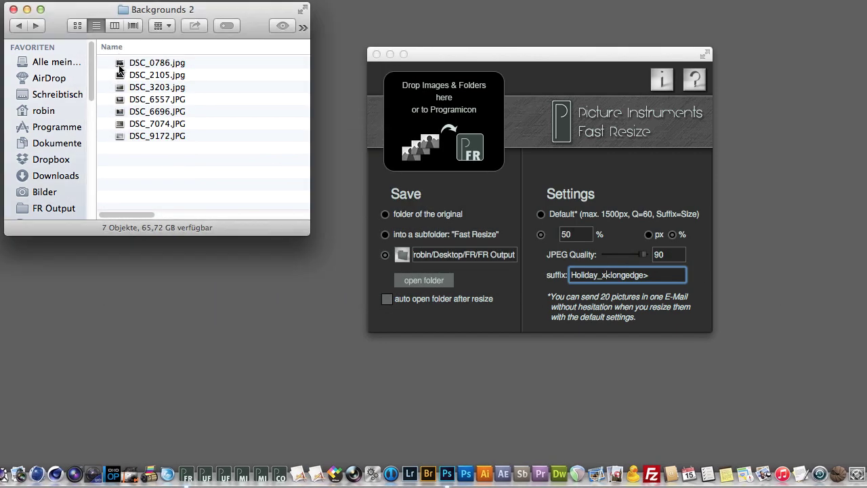
{"action": "mouse_move", "coordinate": [170, 165]}
{"action": "left_mouse_down"}
{"action": "mouse_move", "coordinate": [153, 62]}
{"action": "mouse_move", "coordinate": [459, 105]}
{"action": "left_mouse_up"}
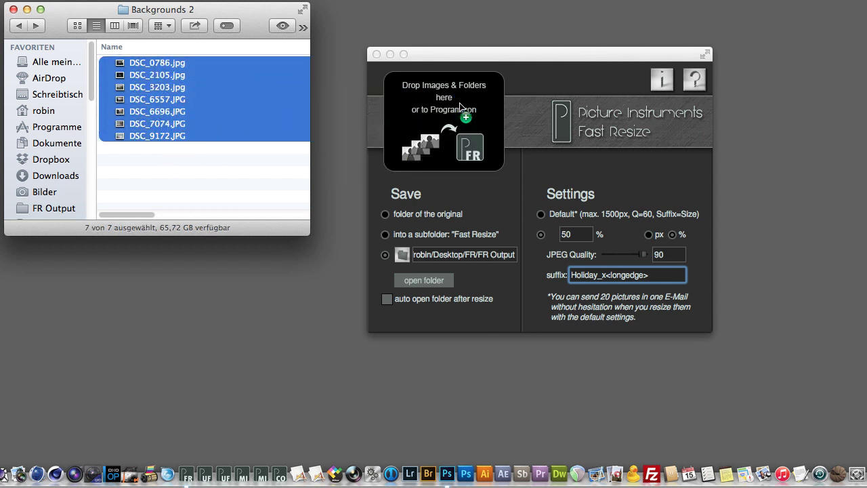